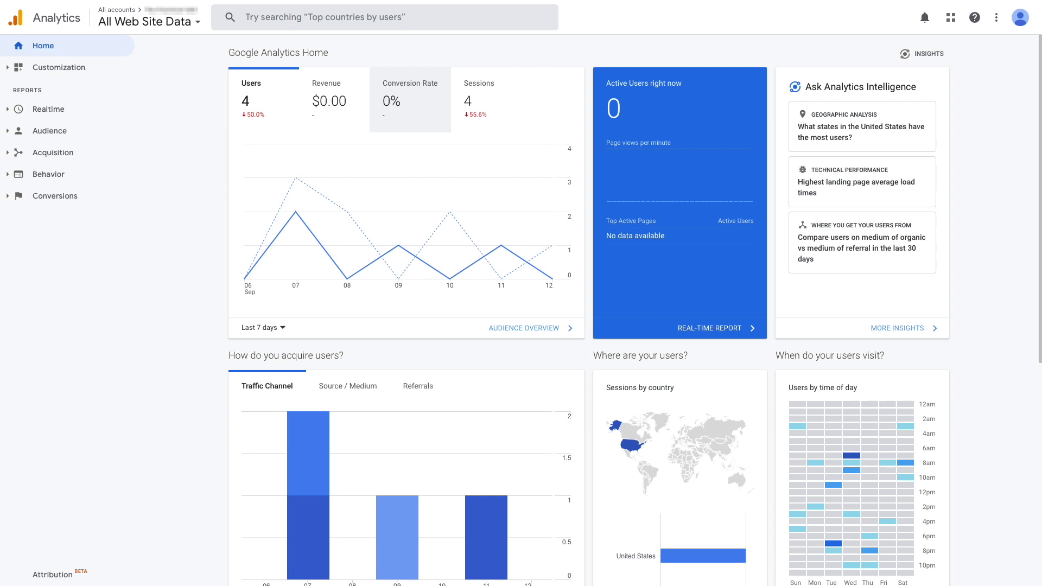
scroll(521, 326, down, 1)
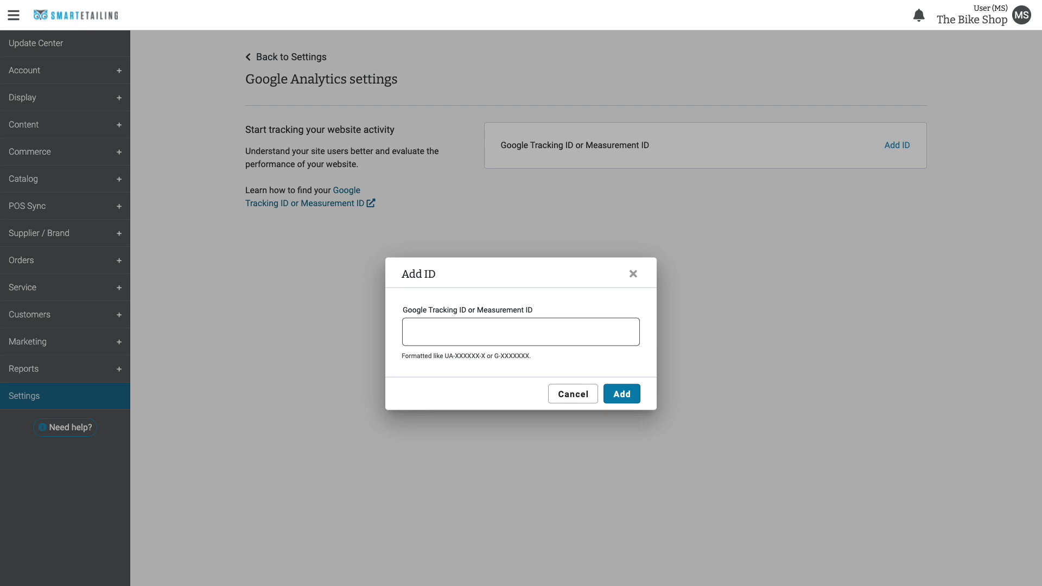
- Paste the copied G- measurement ID into the tracking ID field and save it
key(ctrl+v)
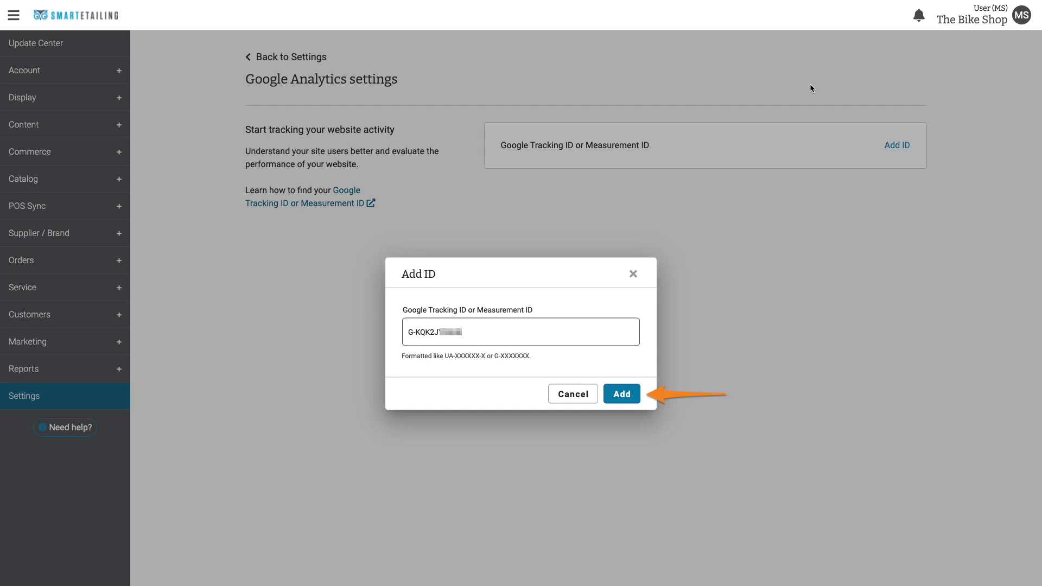
key(Return)
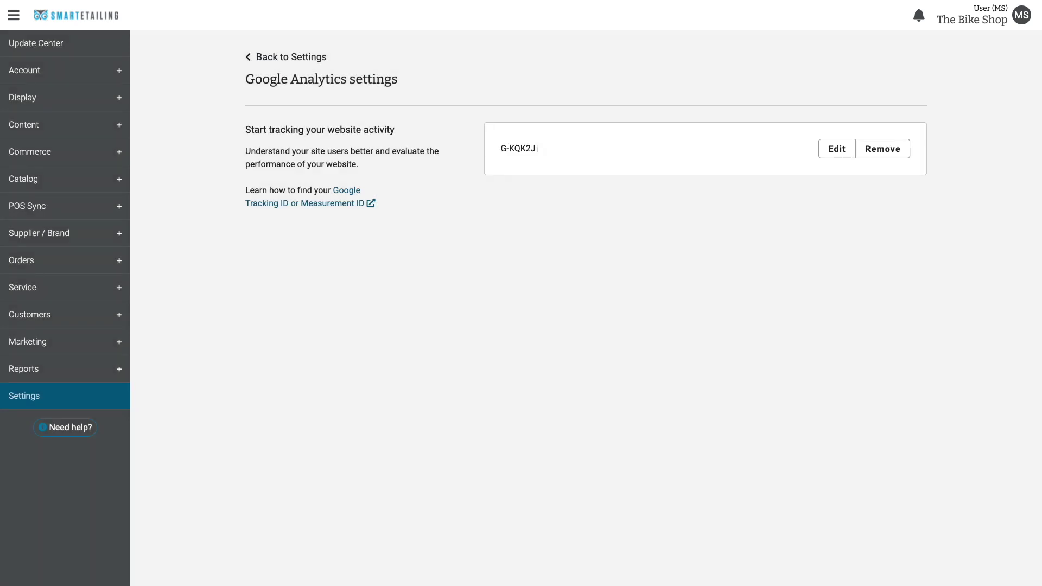